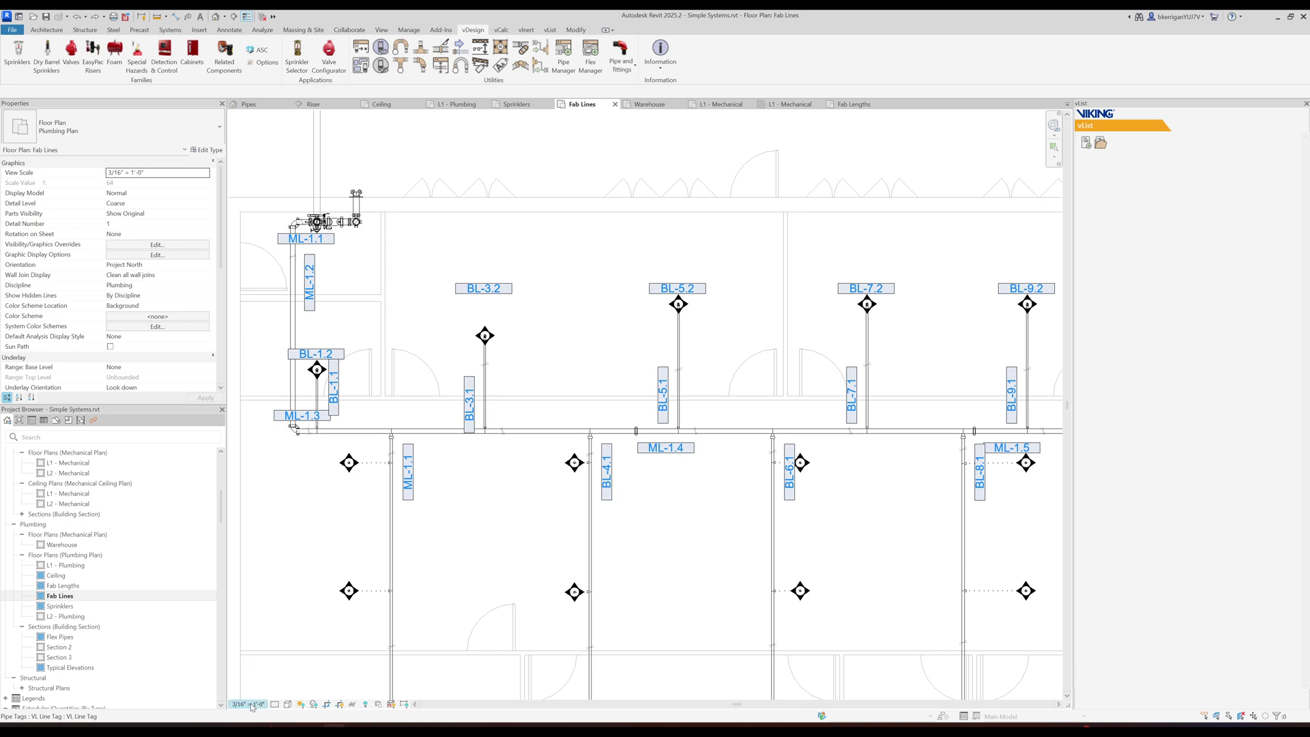
# Change the Fab Lines view scale to 1/4" = 1'-0", then to 1/8" = 1'-0".
pyautogui.click(247, 705)
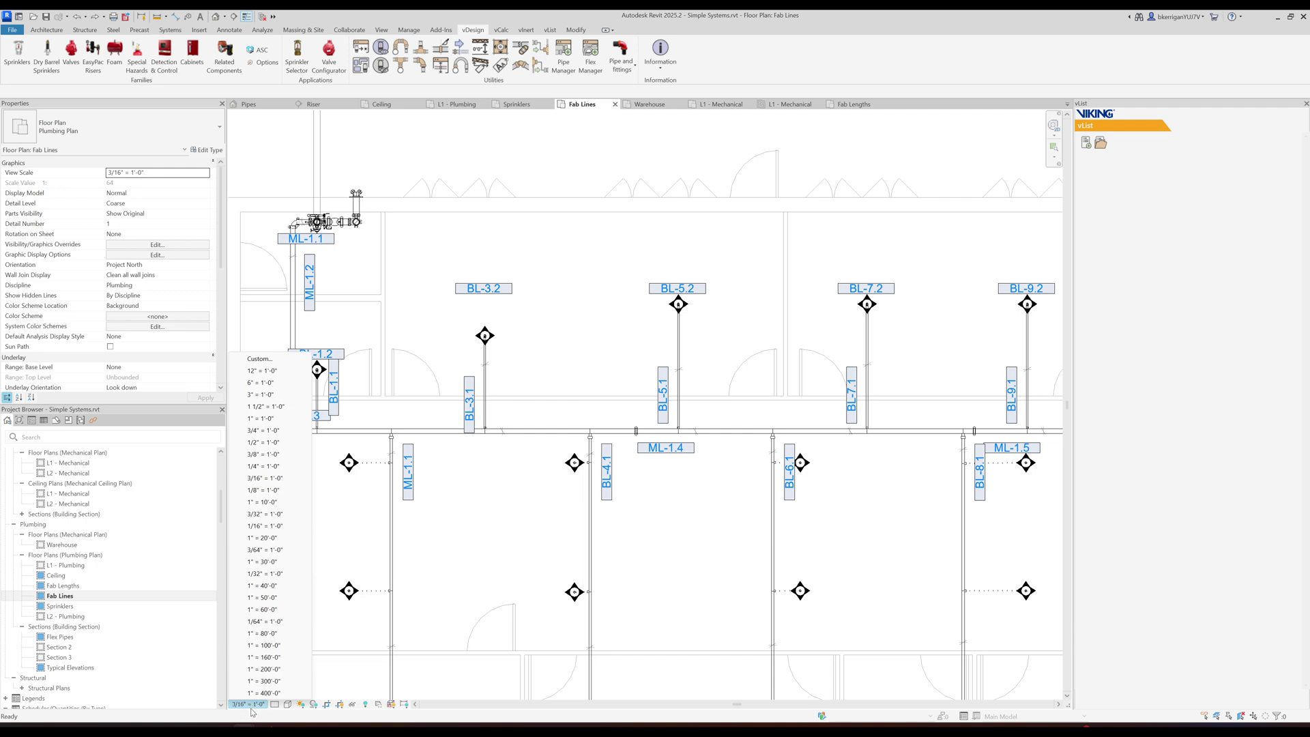
pyautogui.click(274, 468)
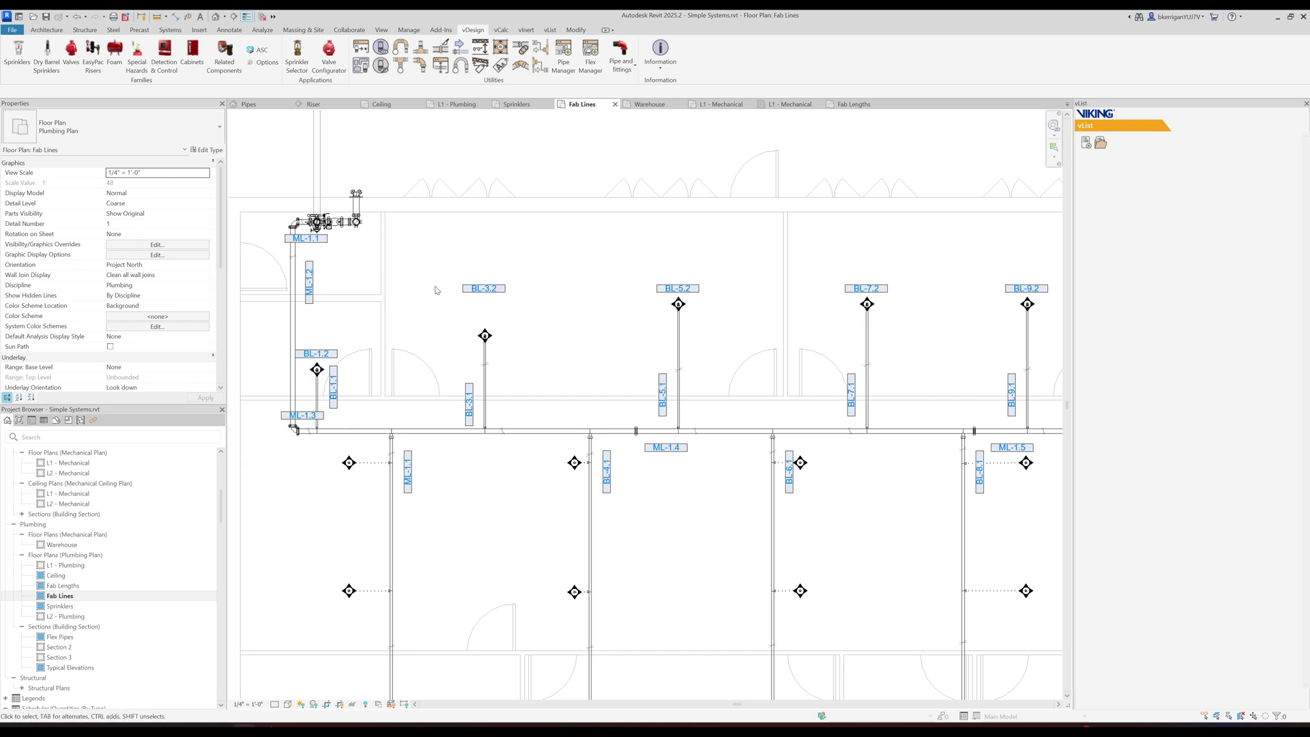
pyautogui.click(247, 704)
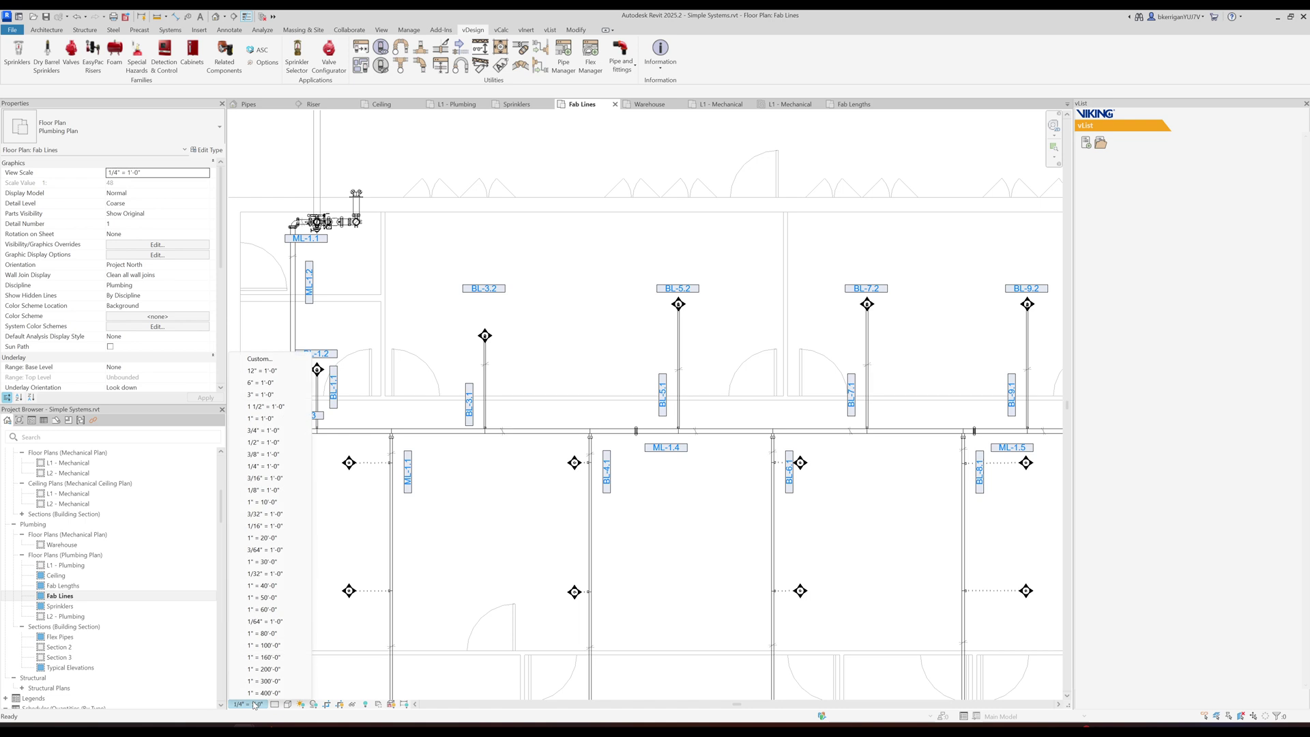
pyautogui.click(266, 489)
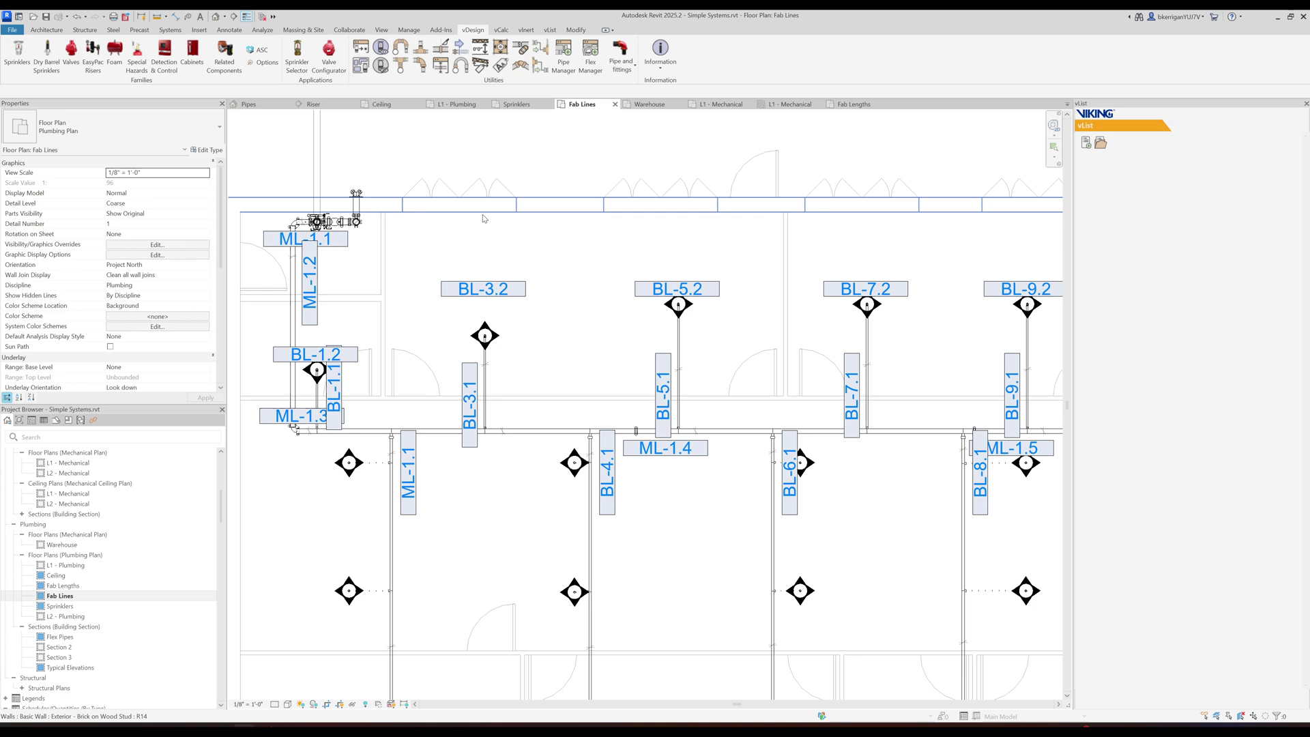
# Start vDesign's Change Tag Text Size tool with VL Line Tag and 3/64" base text size.
pyautogui.click(499, 66)
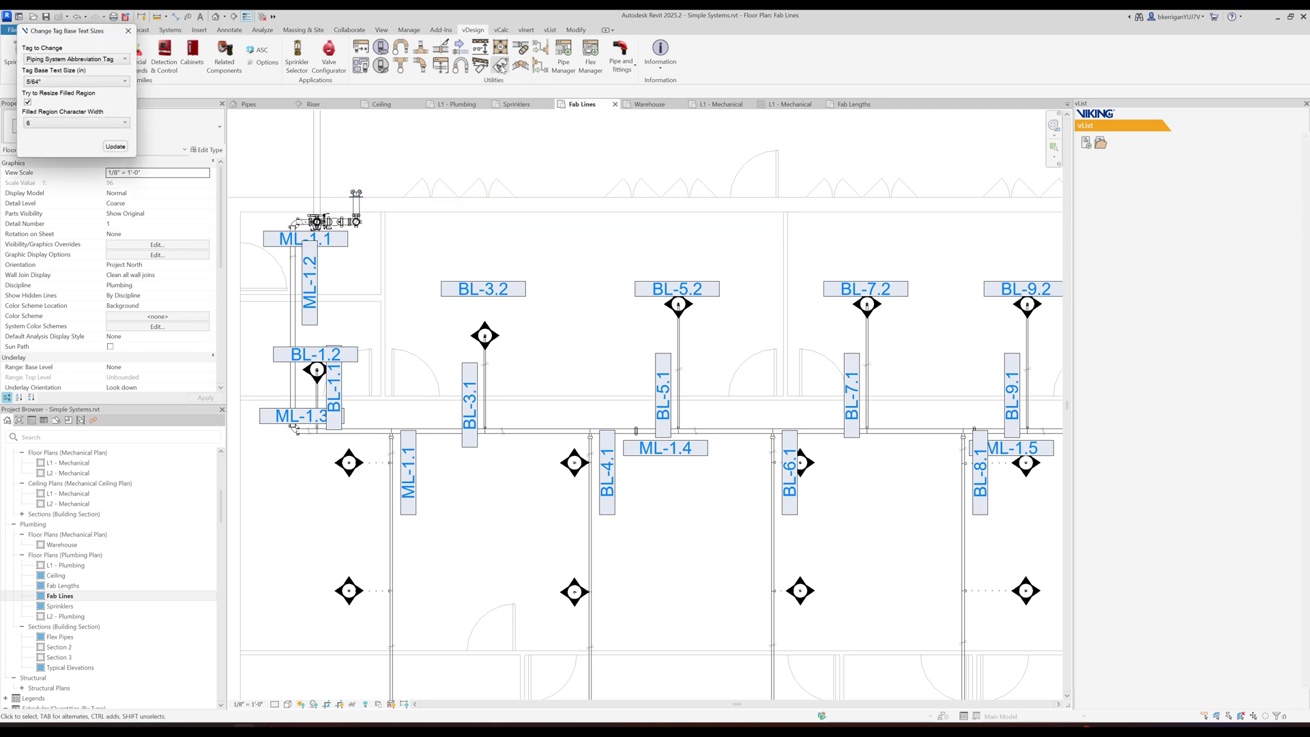
pyautogui.moveTo(54, 25)
pyautogui.mouseDown()
pyautogui.moveTo(147, 108)
pyautogui.moveTo(164, 219)
pyautogui.mouseUp()
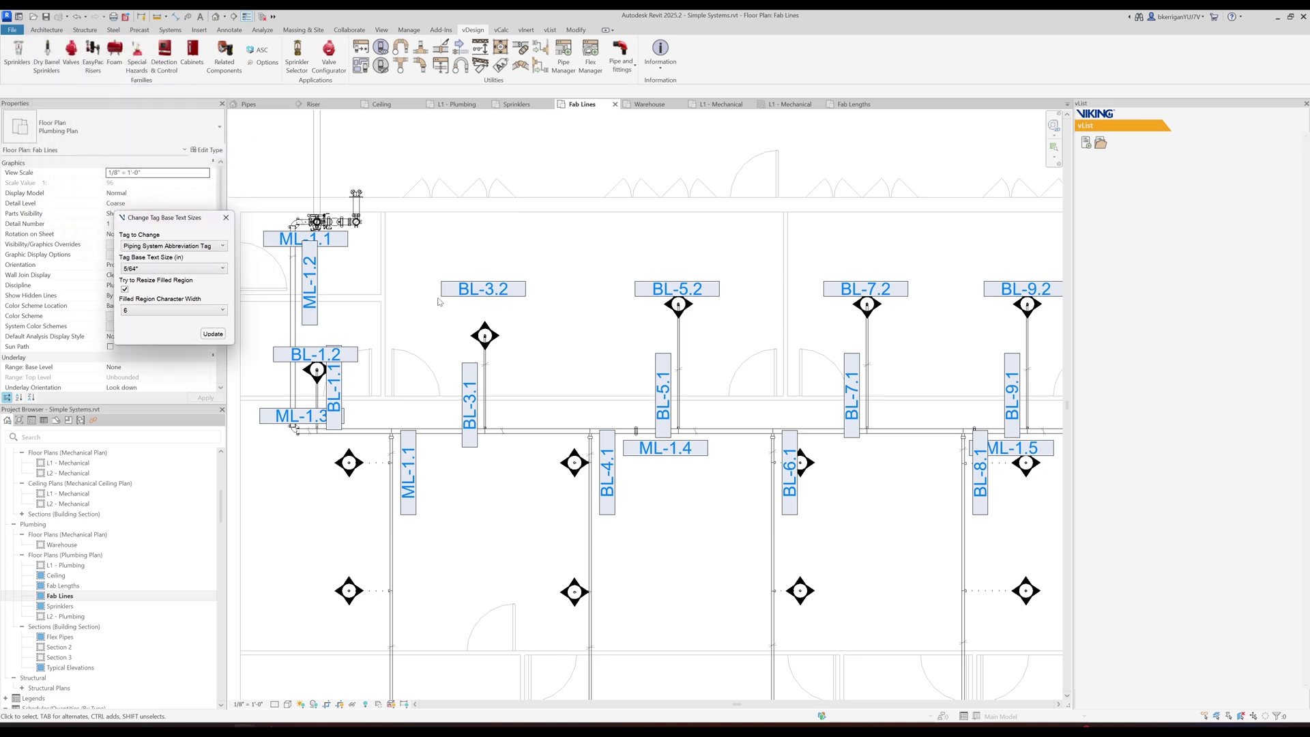
pyautogui.click(198, 249)
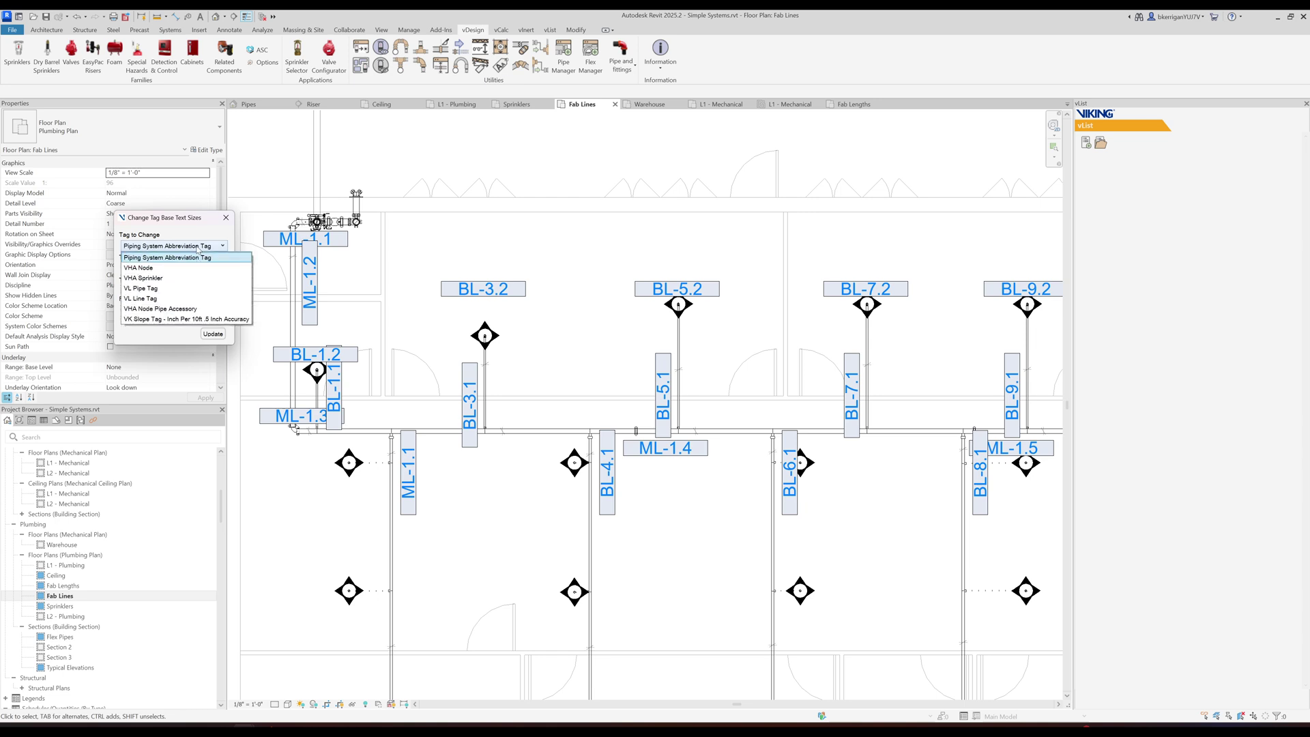
pyautogui.click(150, 299)
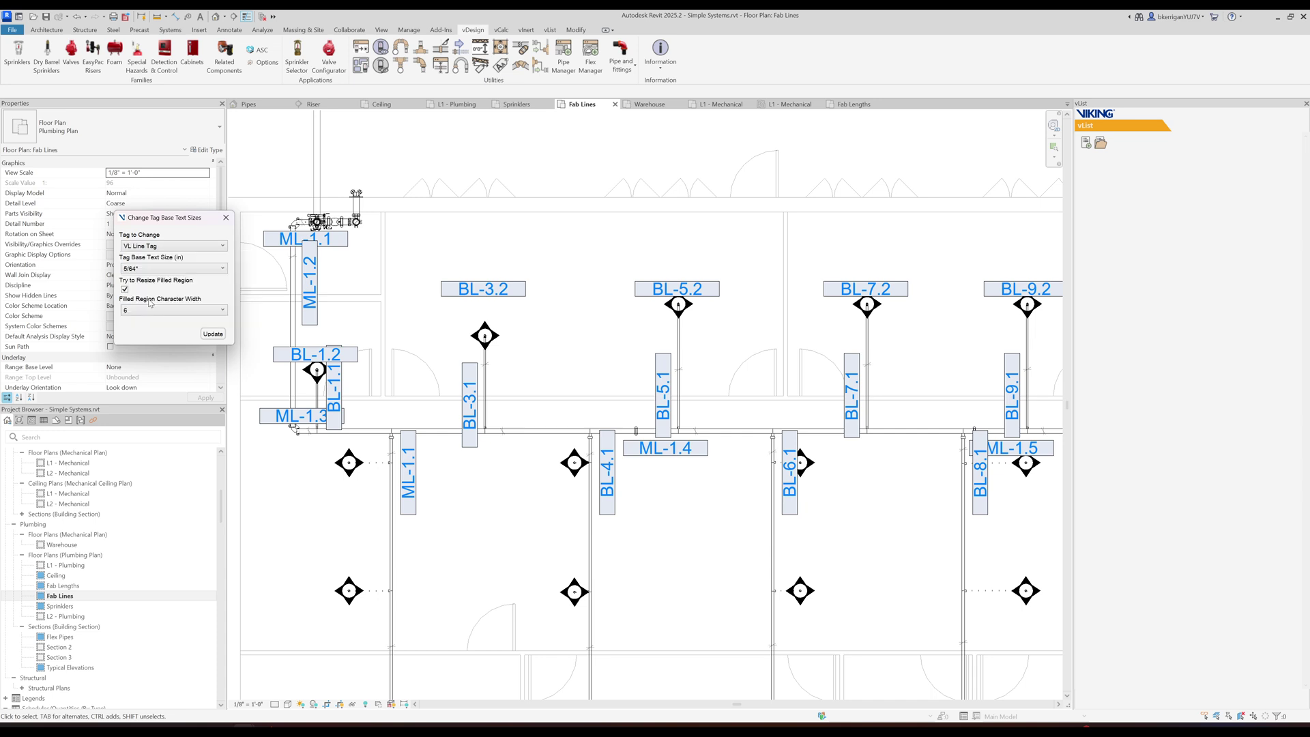
pyautogui.click(151, 271)
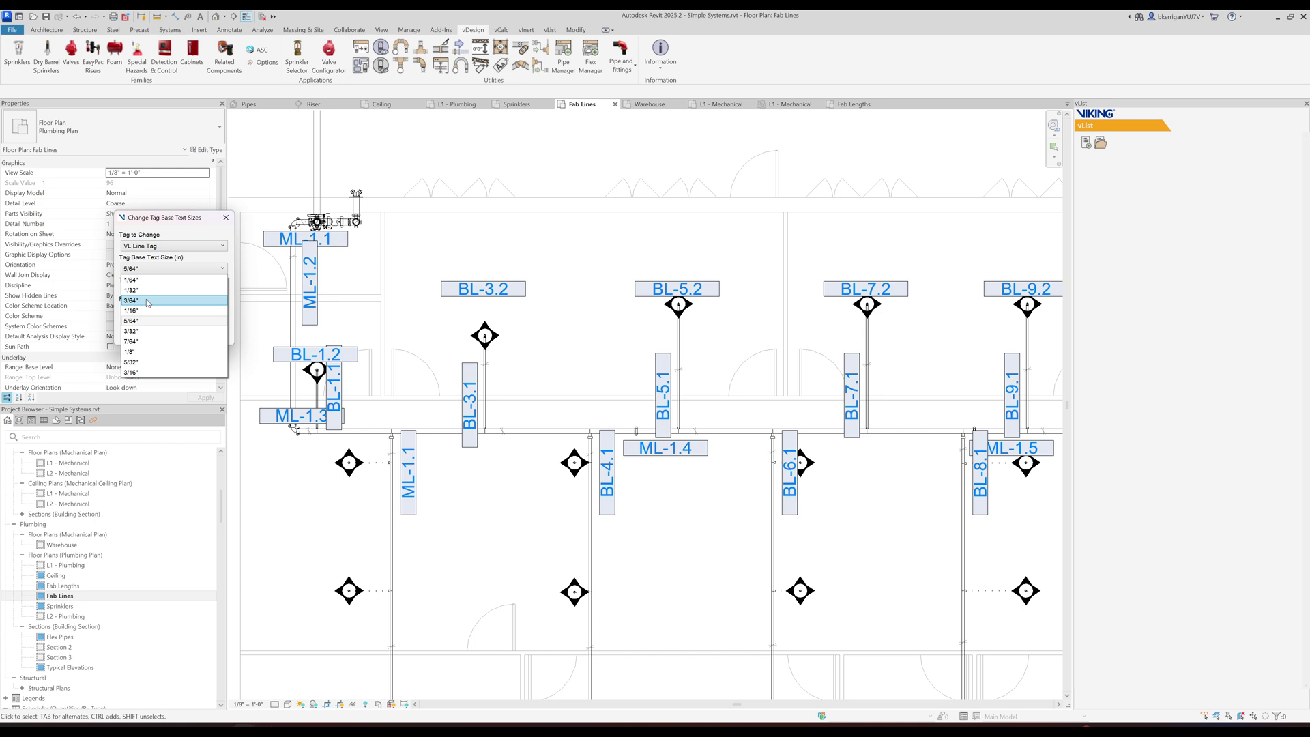
pyautogui.click(147, 301)
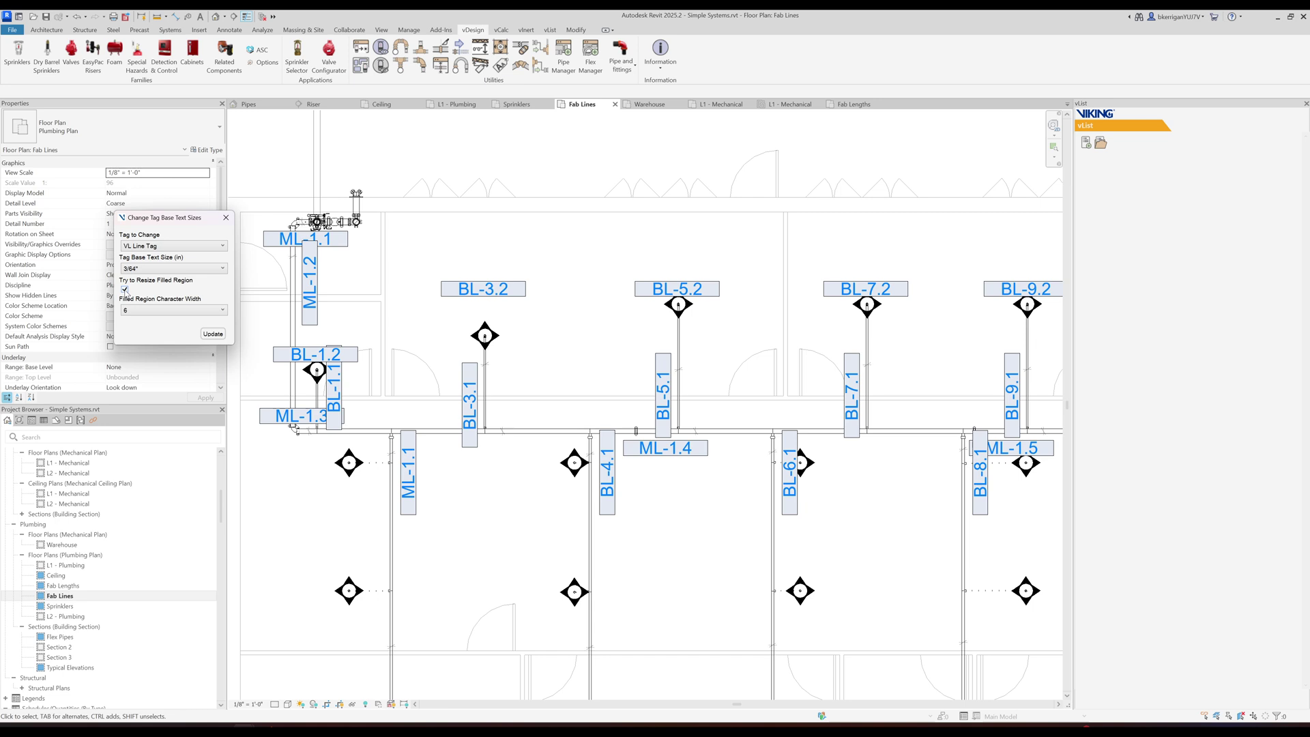
# Apply 3/64" text to the VL Line Tags, then try filled region character width 16.
pyautogui.click(212, 335)
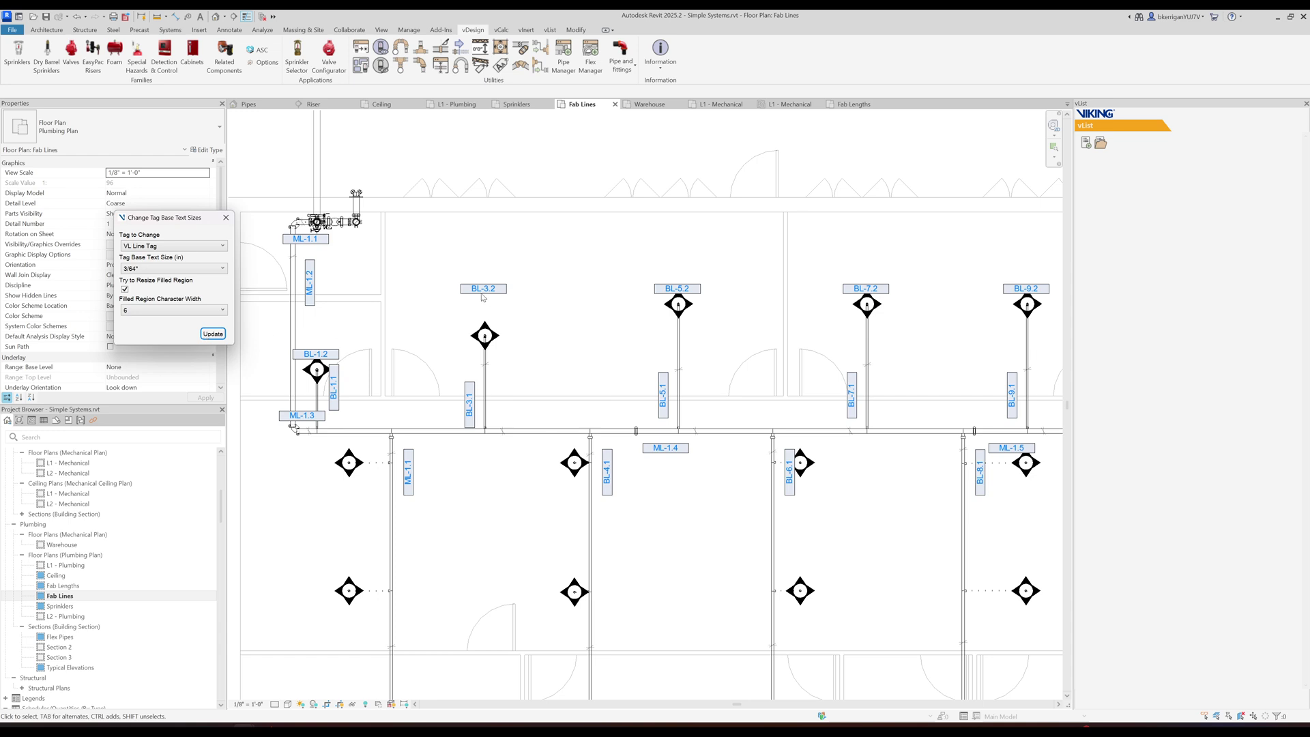
pyautogui.click(181, 310)
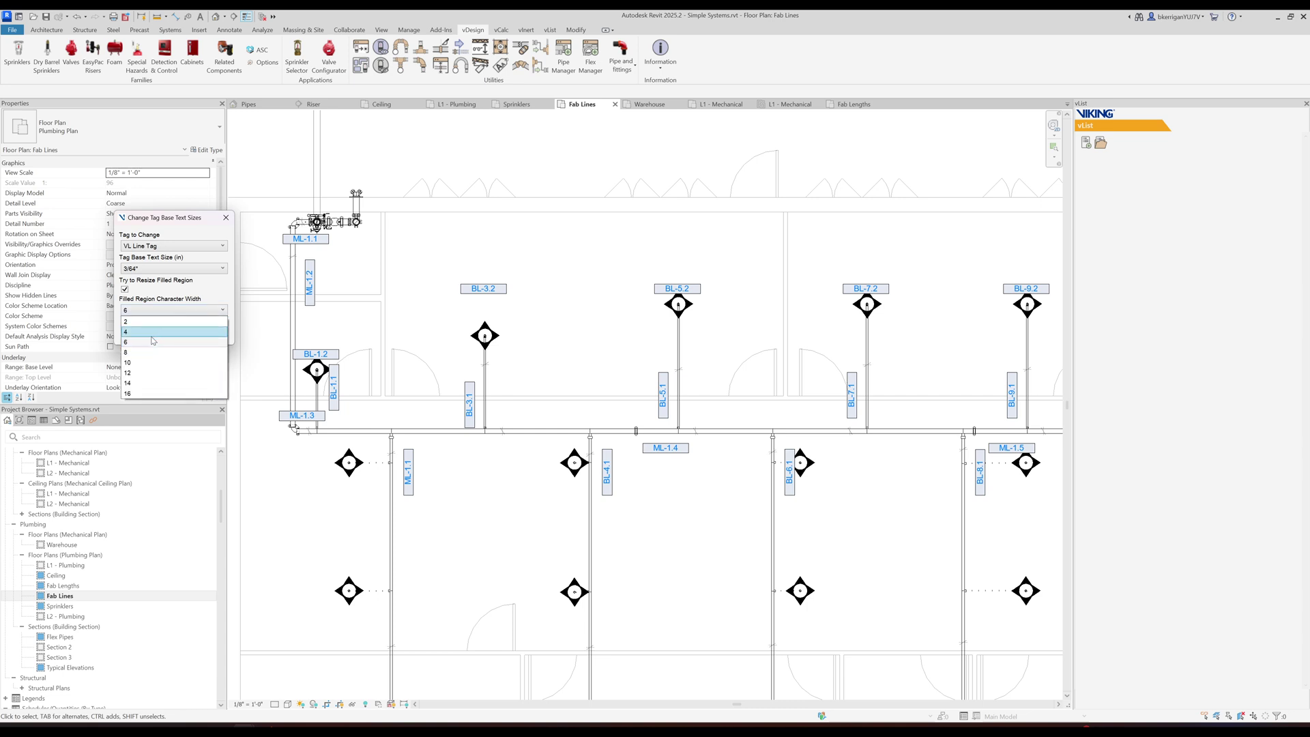
pyautogui.click(158, 392)
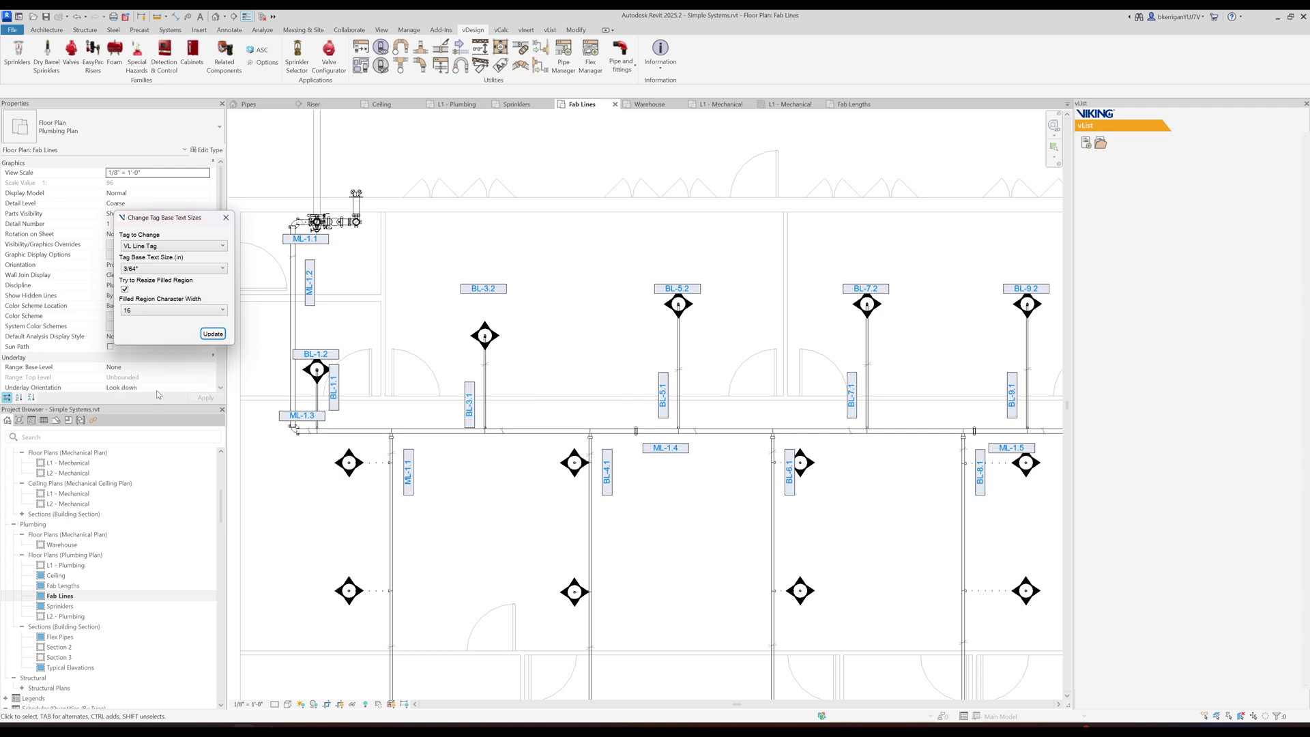
pyautogui.click(213, 334)
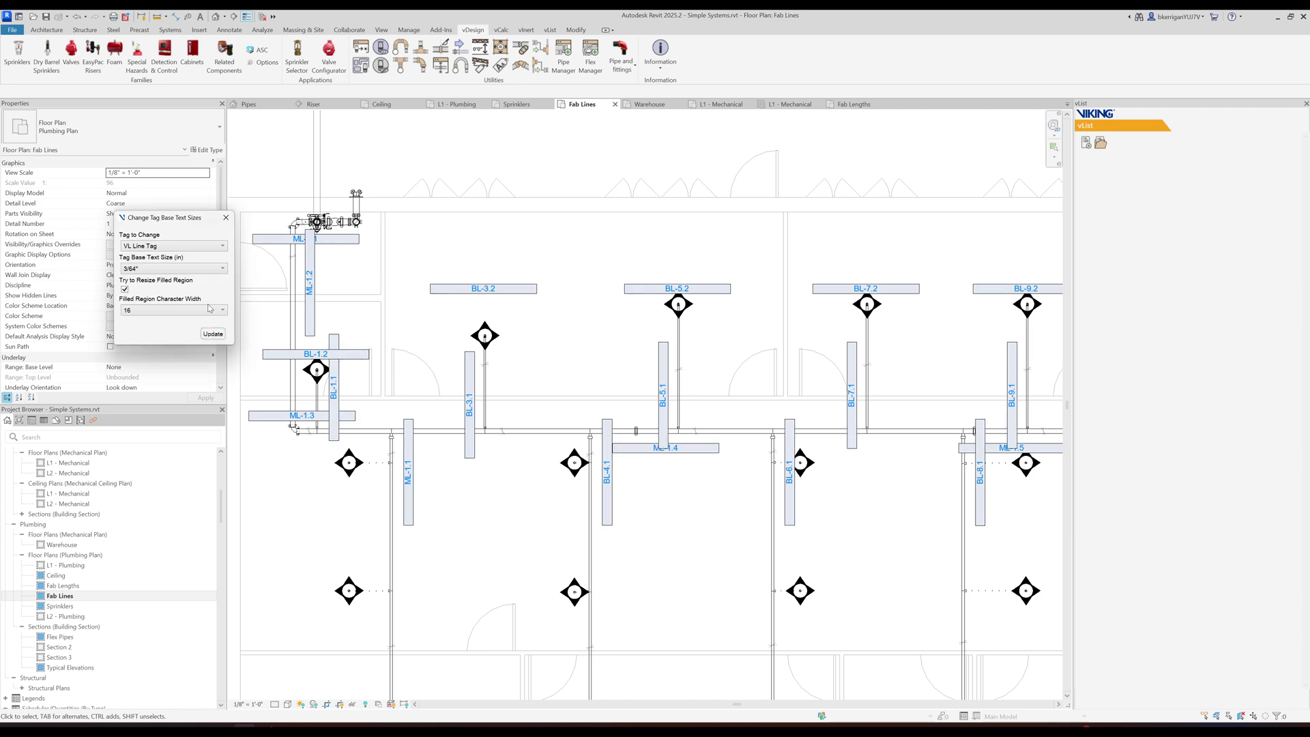
# Restore the filled region character width to 4 and update the line tags.
pyautogui.click(200, 310)
pyautogui.click(184, 331)
pyautogui.click(215, 334)
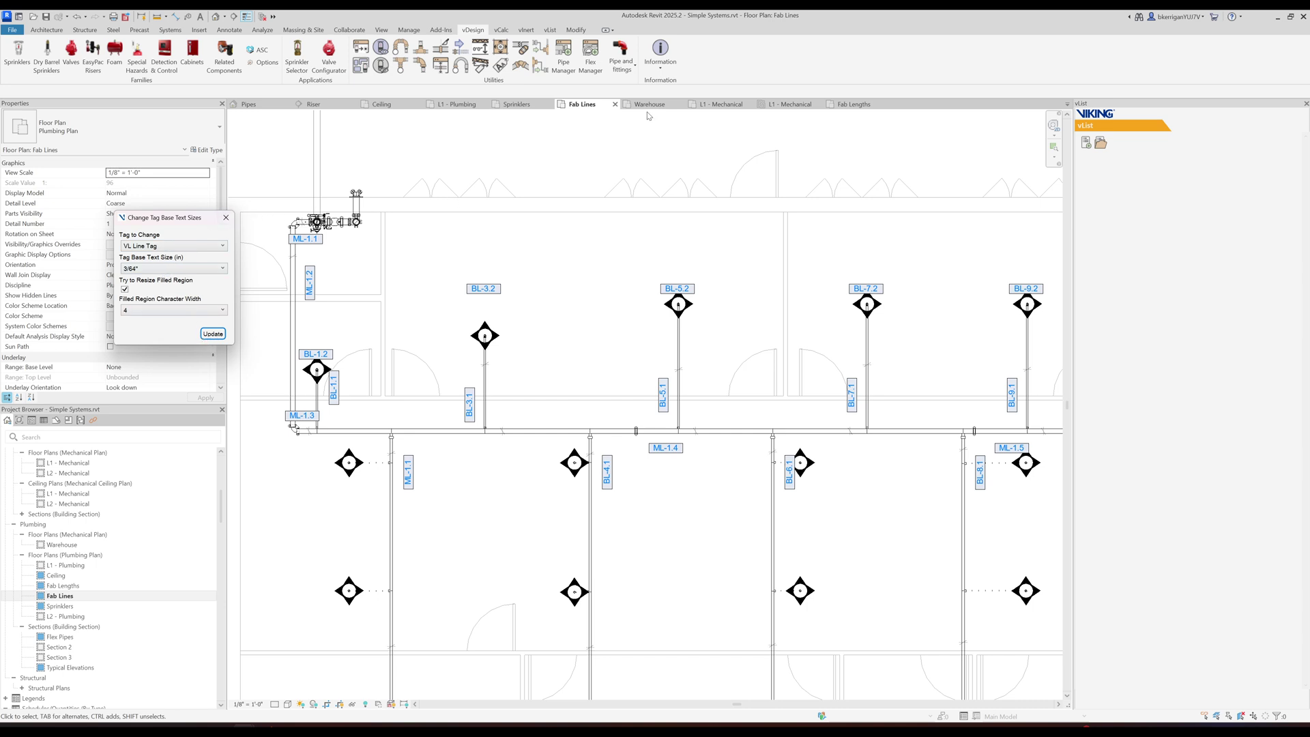
# Switch to the Fab Lengths plan and set the text-size tool to VL Pipe Tag at 3/64".
pyautogui.click(854, 105)
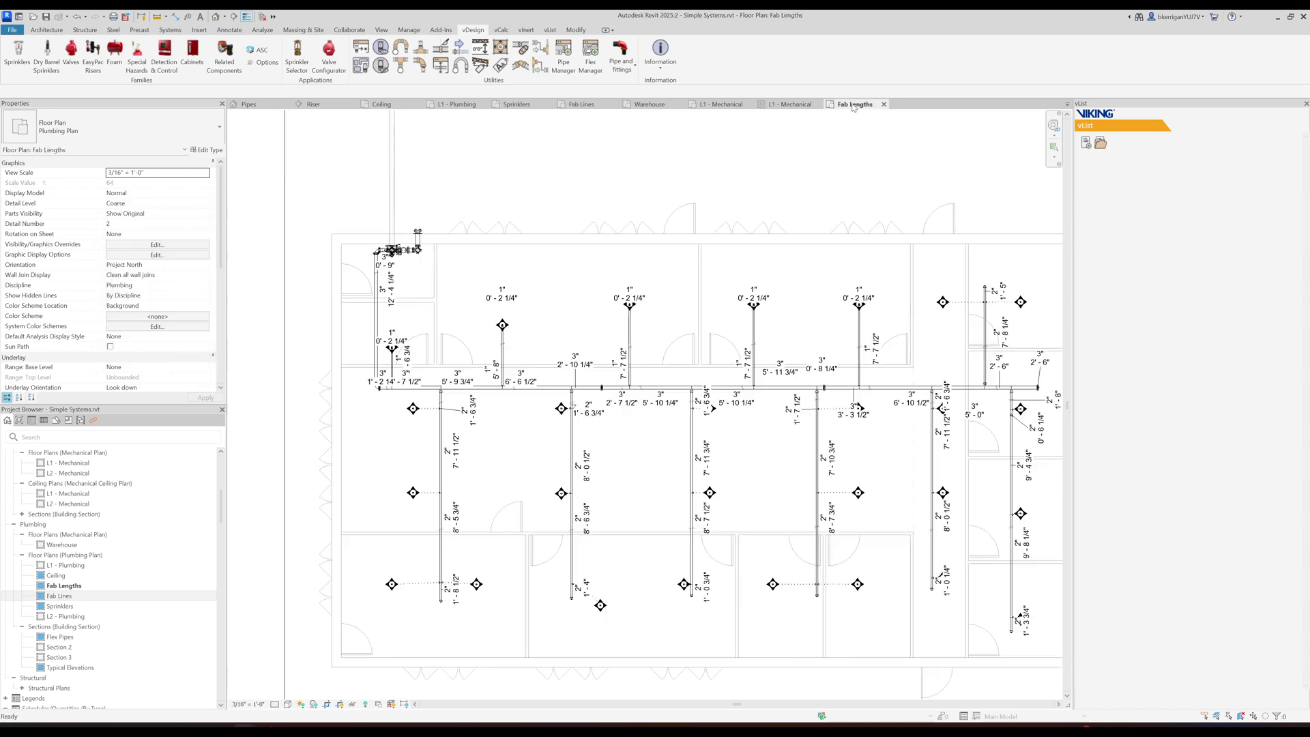
pyautogui.scroll(2, 506, 524)
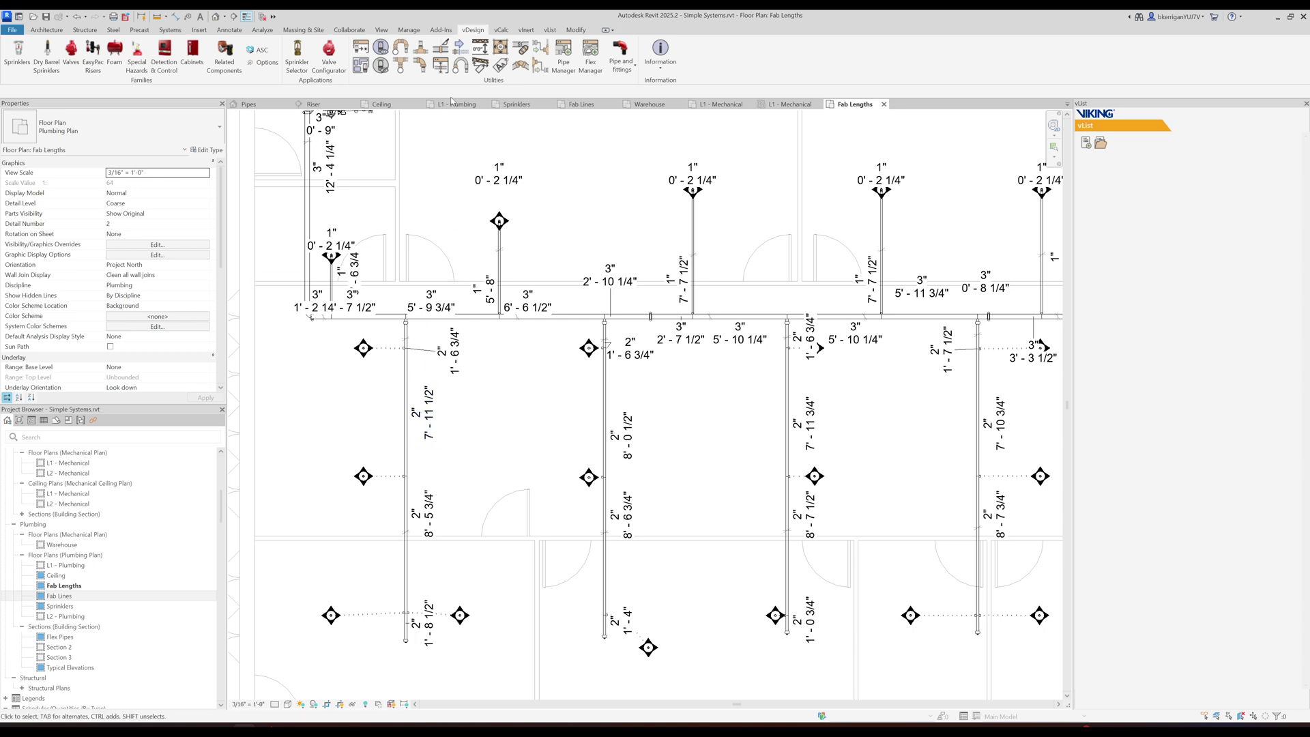
pyautogui.click(507, 66)
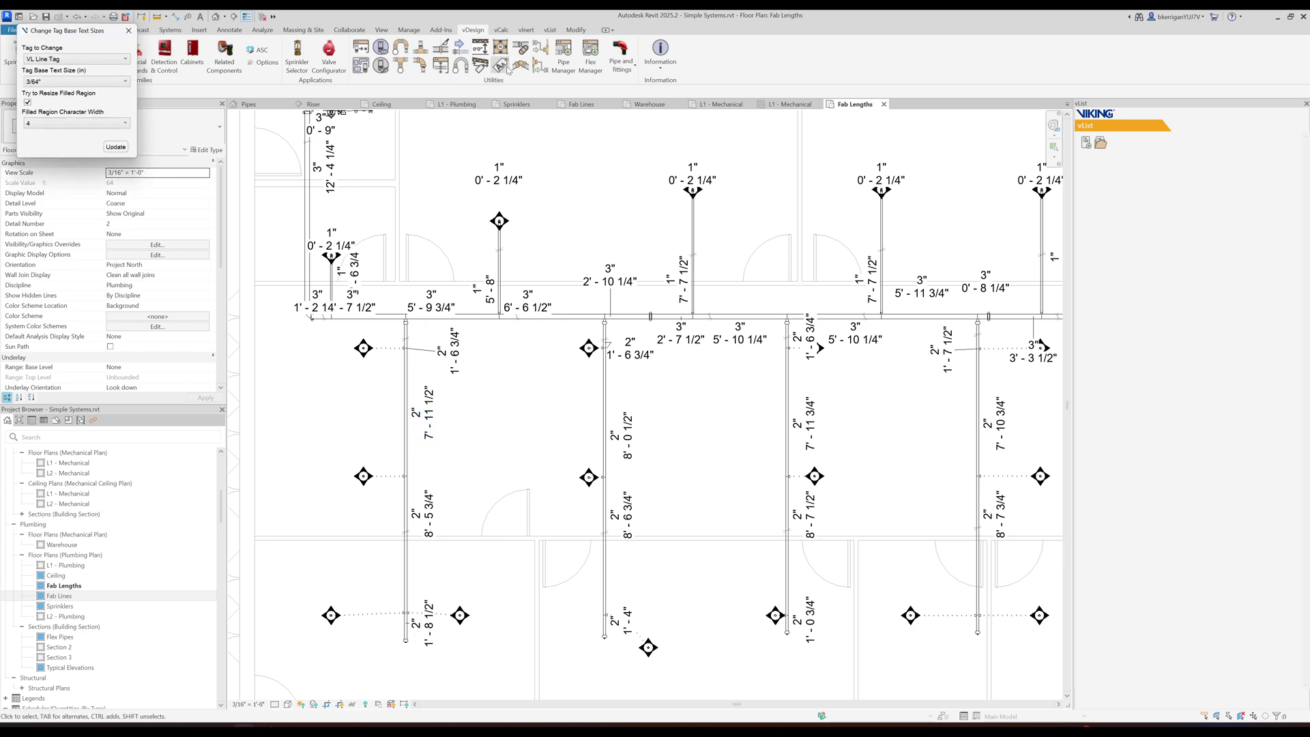
pyautogui.click(77, 59)
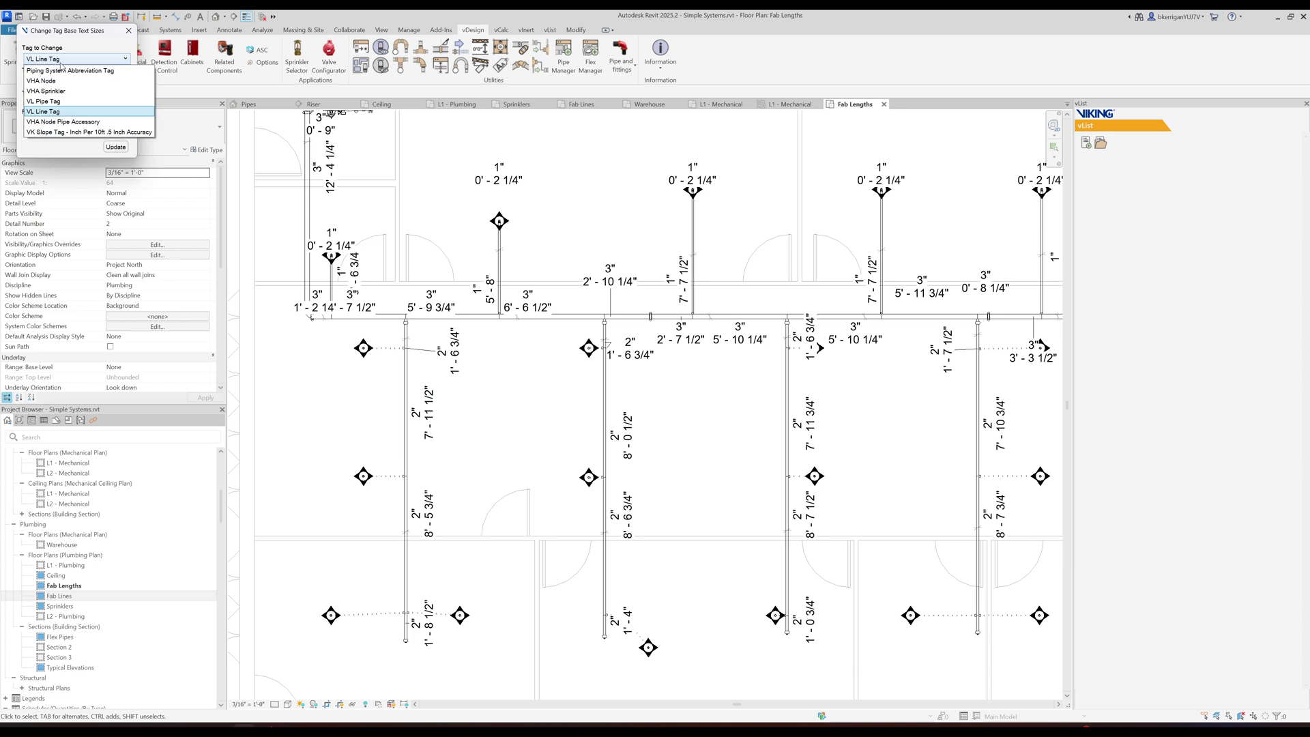
pyautogui.click(61, 100)
pyautogui.click(61, 81)
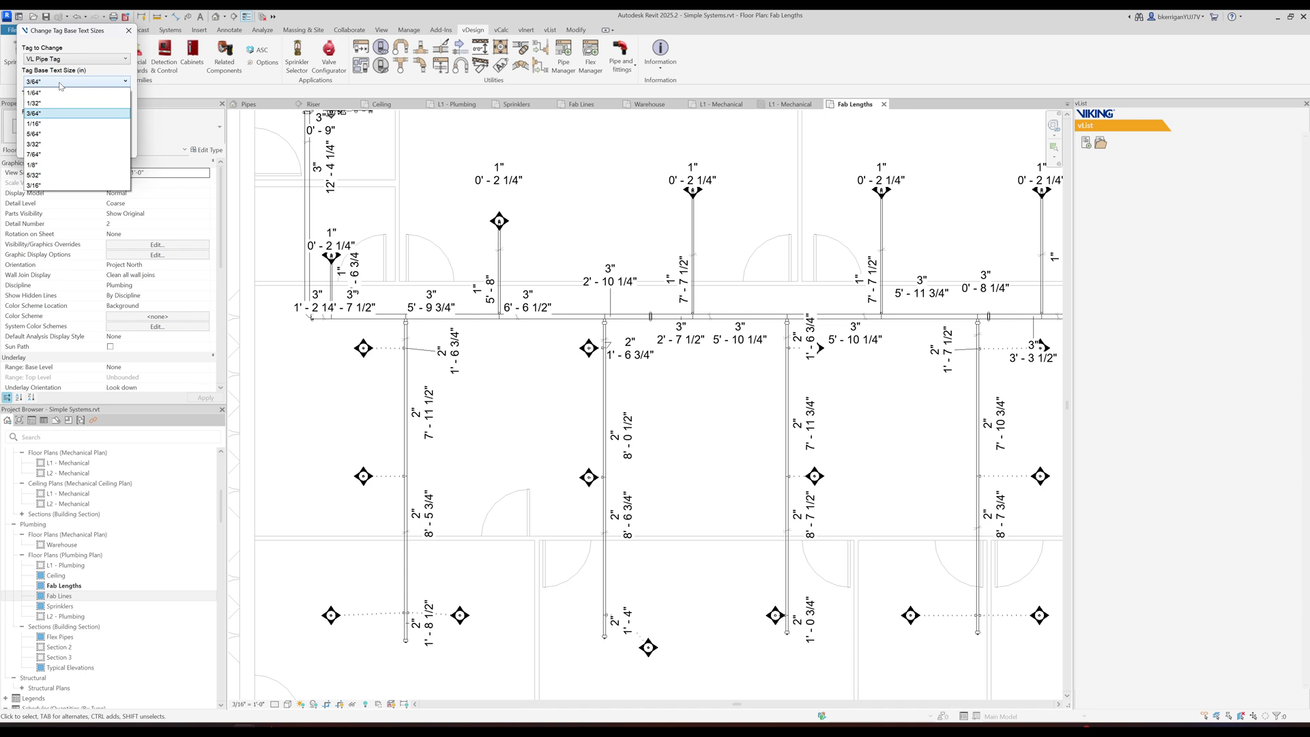
pyautogui.click(52, 116)
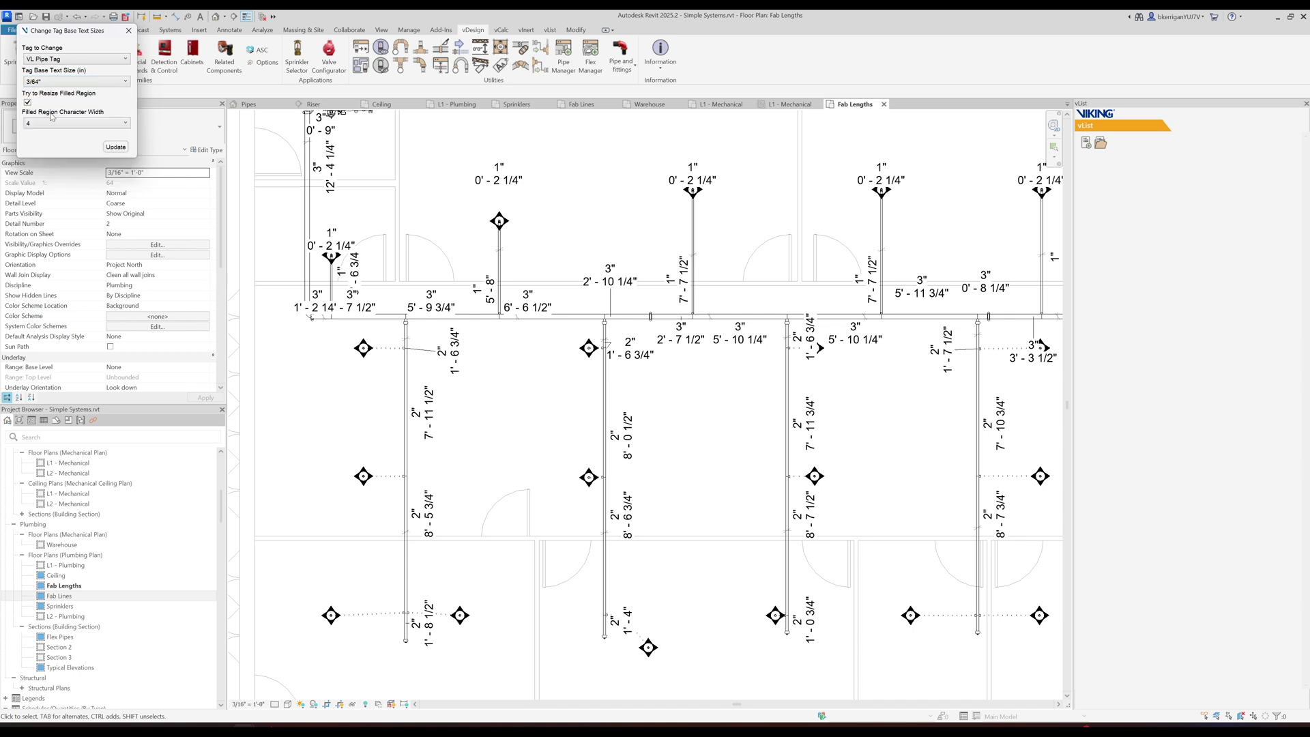
# Apply 3/64" to the VL Pipe Tags, then update them to 1/8" base text size.
pyautogui.click(114, 150)
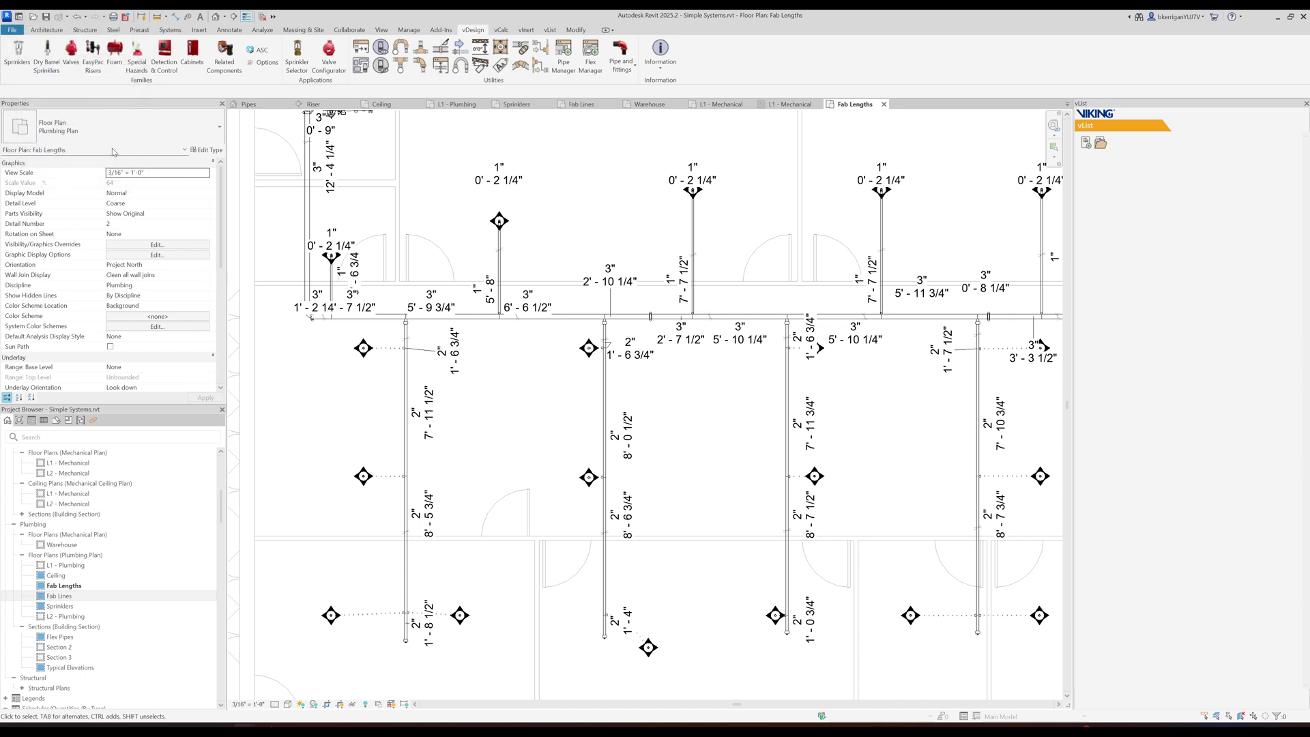
pyautogui.click(41, 83)
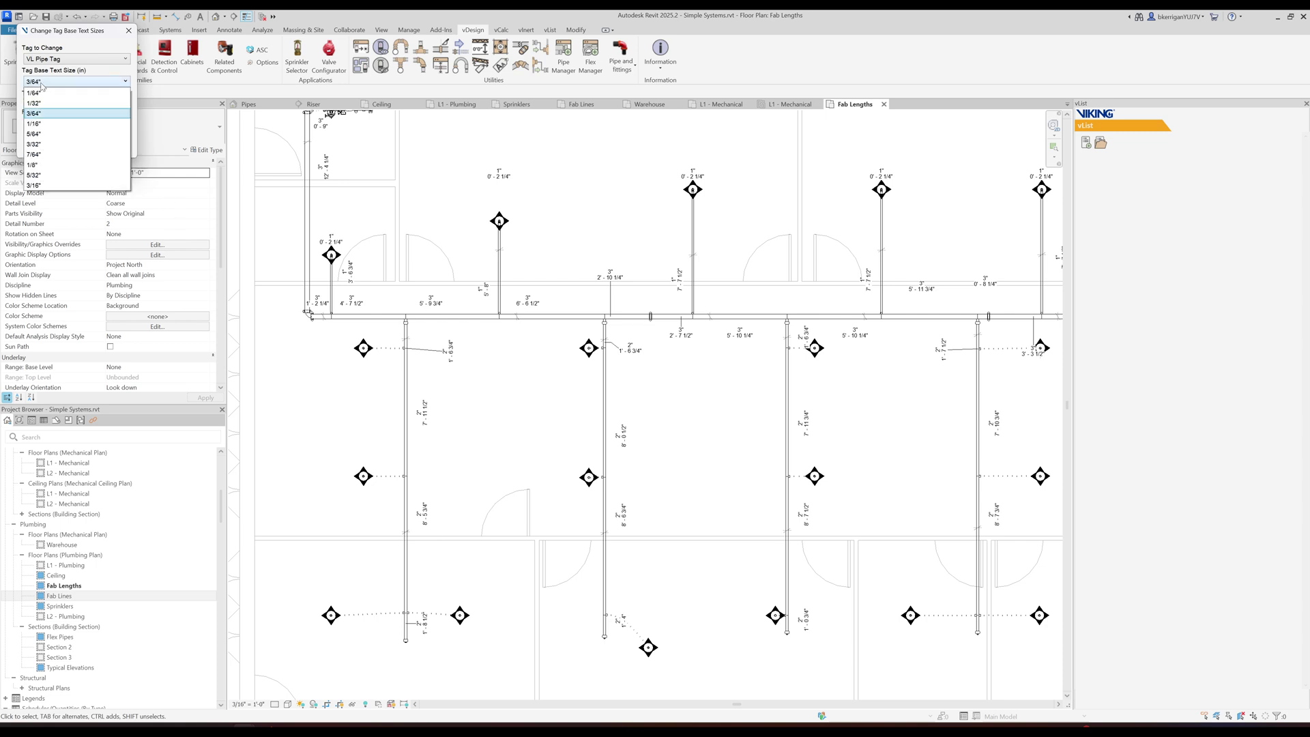
pyautogui.click(42, 165)
pyautogui.click(116, 148)
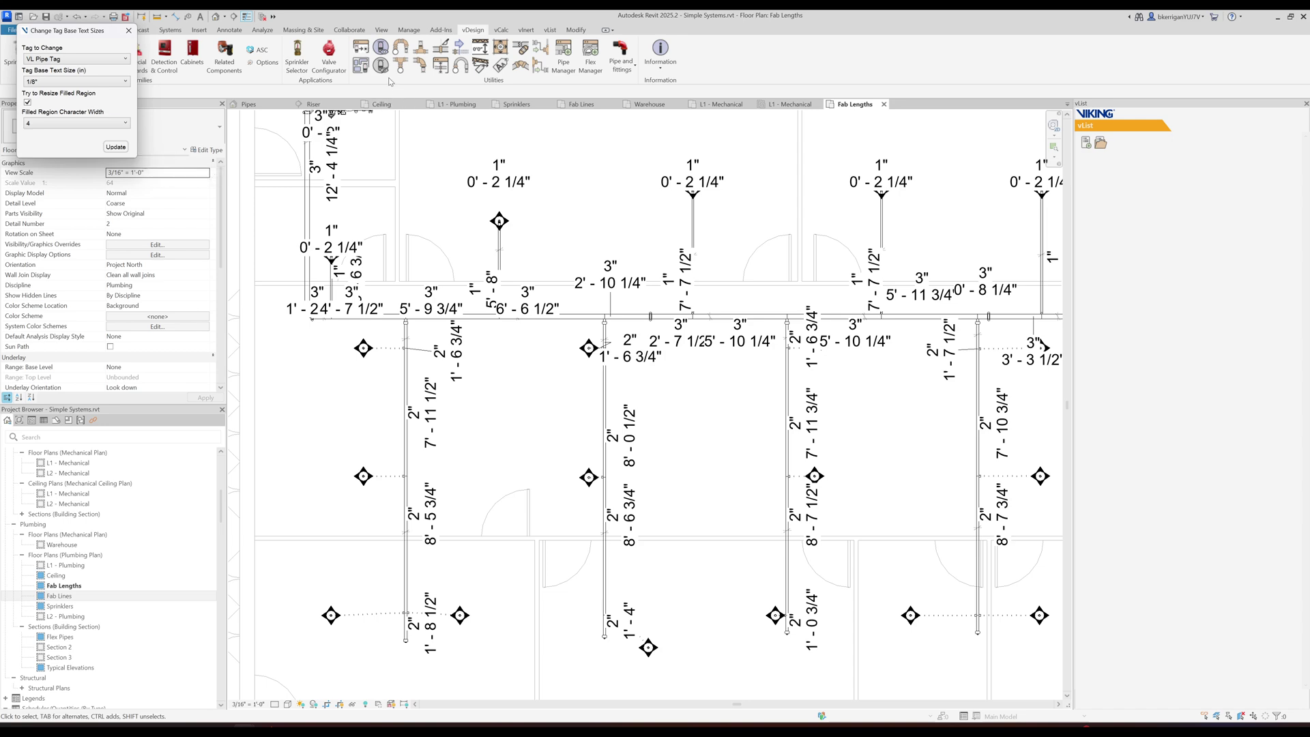
pyautogui.scroll(1, 292, 43)
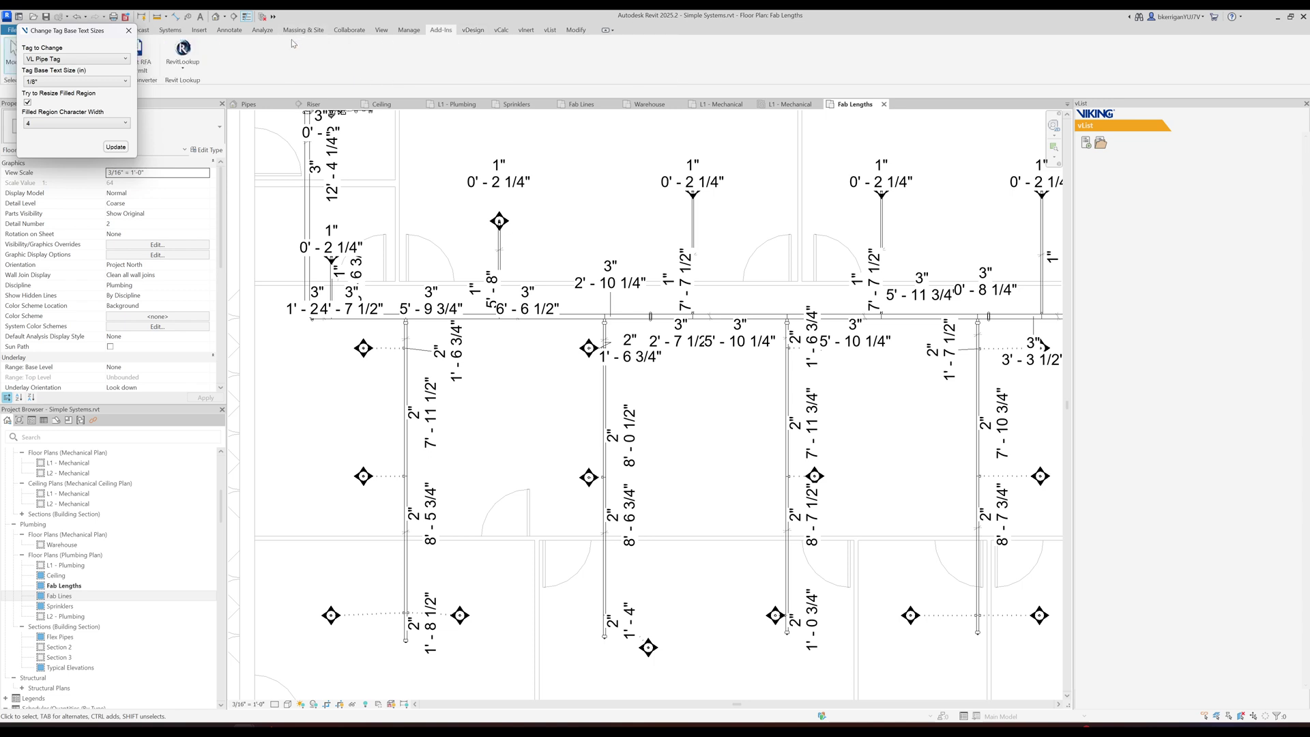